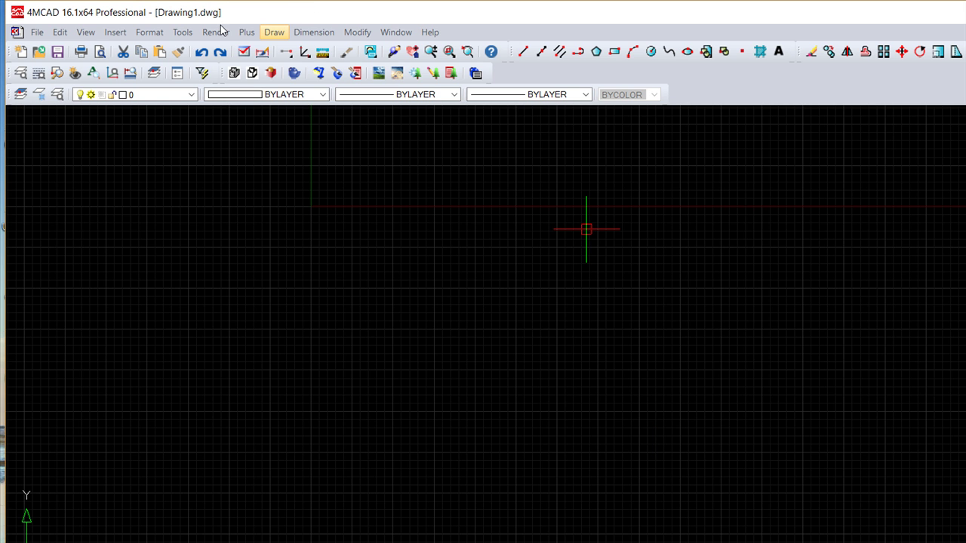
Start Single Line Text from the Draw > Text menu using only the keyboard
{"action": "key", "text": "alt+d"}
{"action": "key", "text": "Down"}
{"action": "key", "text": "Down"}
{"action": "key", "text": "Down"}
{"action": "key", "text": "Down"}
{"action": "key", "text": "Down"}
{"action": "key", "text": "Down"}
{"action": "key", "text": "Down"}
{"action": "key", "text": "Down"}
{"action": "key", "text": "Down"}
{"action": "key", "text": "Down"}
{"action": "key", "text": "Down"}
{"action": "key", "text": "Down"}
{"action": "key", "text": "Down"}
{"action": "key", "text": "Down"}
{"action": "key", "text": "Down"}
{"action": "key", "text": "Down"}
{"action": "key", "text": "Down"}
{"action": "key", "text": "Down"}
{"action": "key", "text": "Down"}
{"action": "key", "text": "Down"}
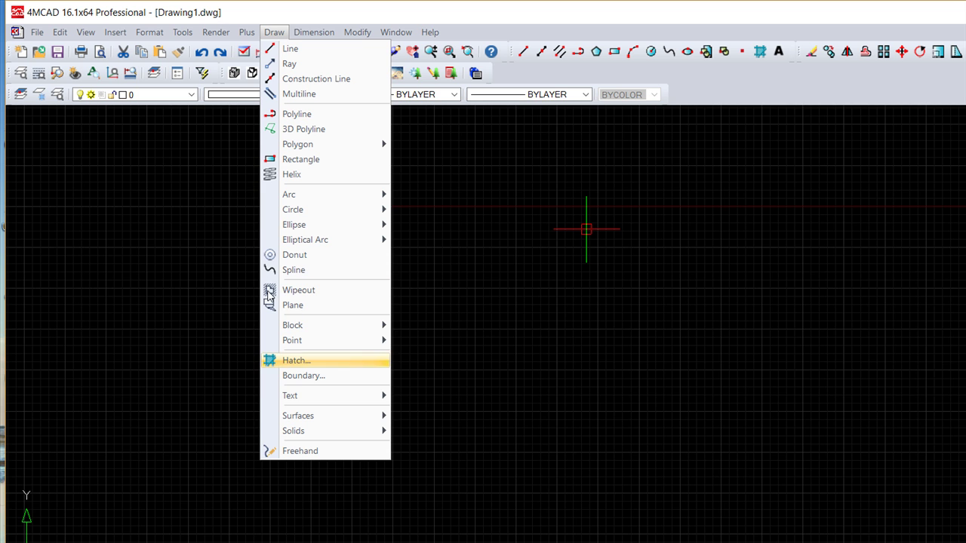
{"action": "key", "text": "Right"}
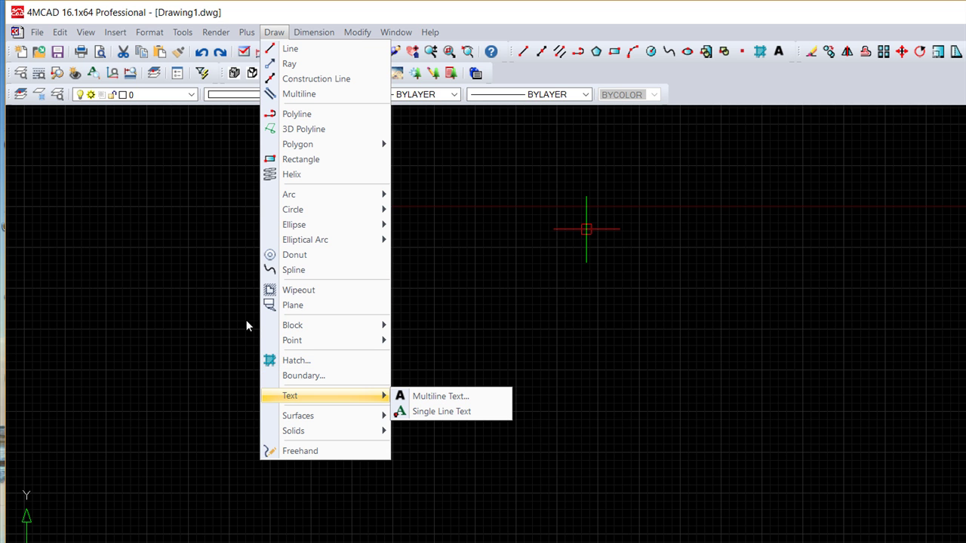
{"action": "key", "text": "Down"}
{"action": "key", "text": "Down"}
{"action": "key", "text": "Down"}
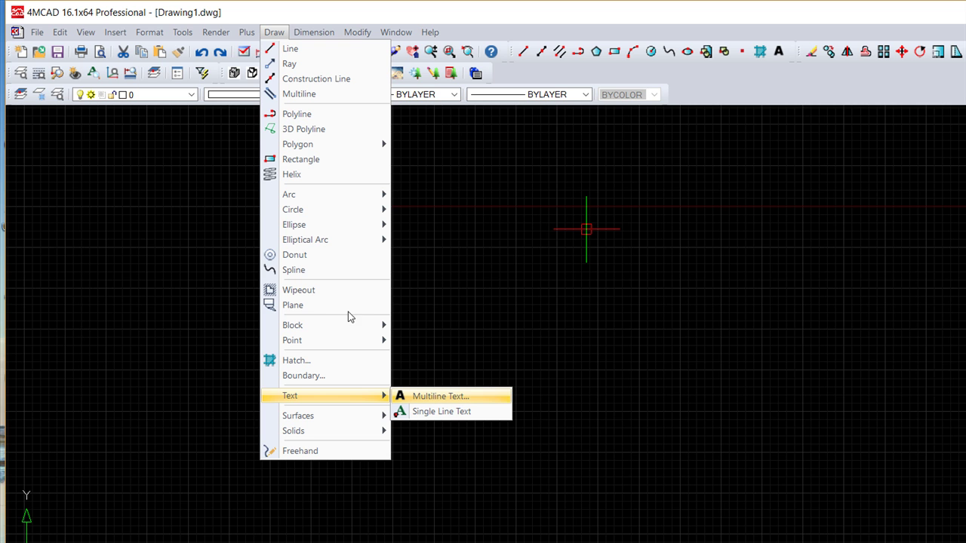
{"action": "key", "text": "Down"}
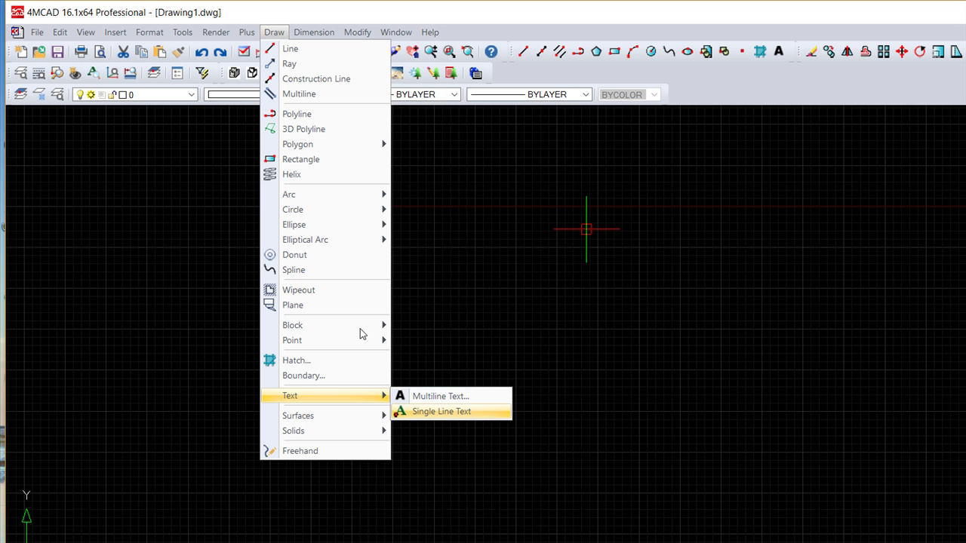
{"action": "key", "text": "Return"}
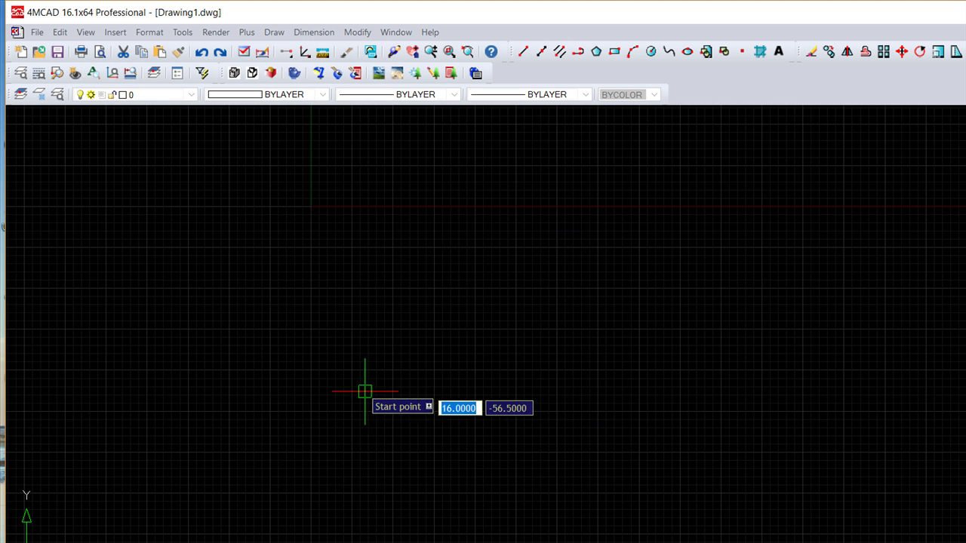
Place the single-line text 'CADsoft' at height 5 with the default rotation
{"action": "left_click", "coordinate": [306, 366]}
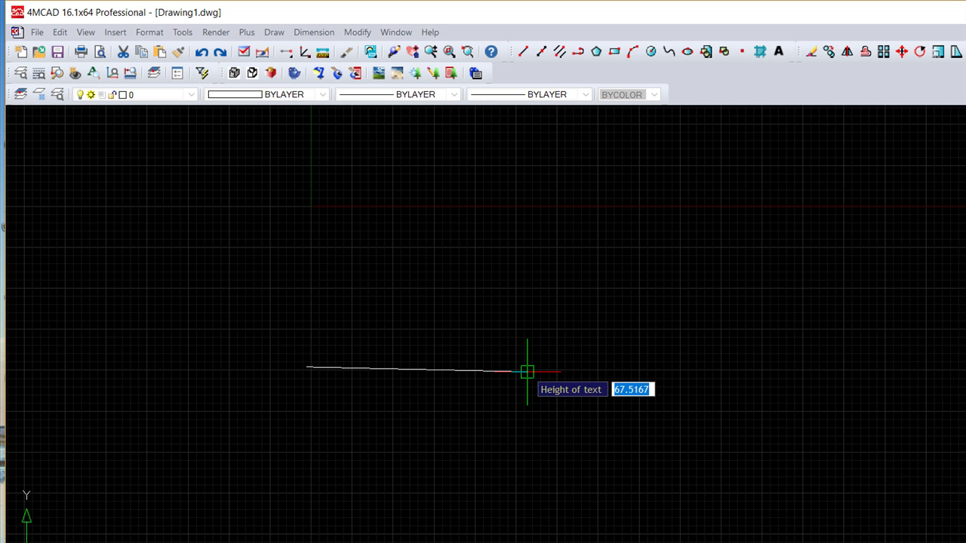
{"action": "type", "text": "5"}
{"action": "key", "text": "Return"}
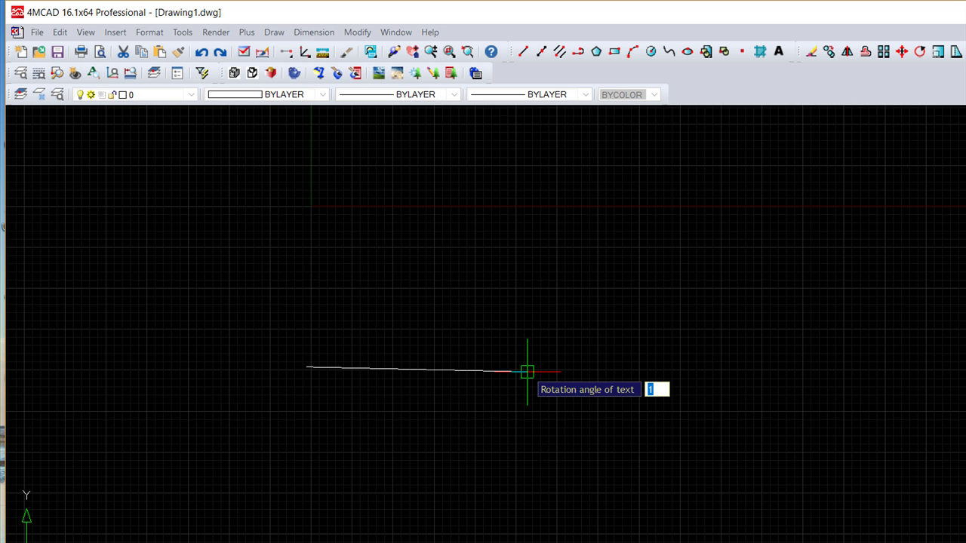
{"action": "key", "text": "Return"}
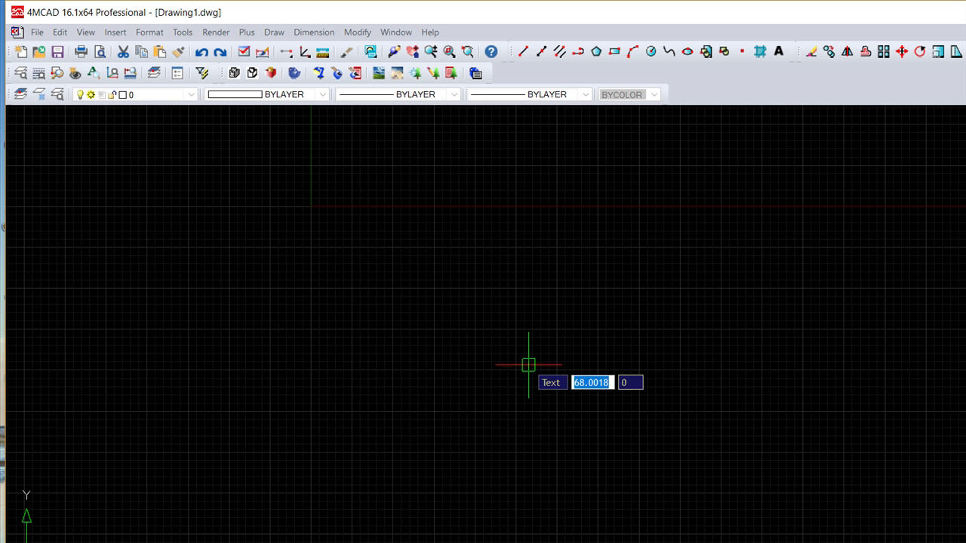
{"action": "type", "text": "CADsoft"}
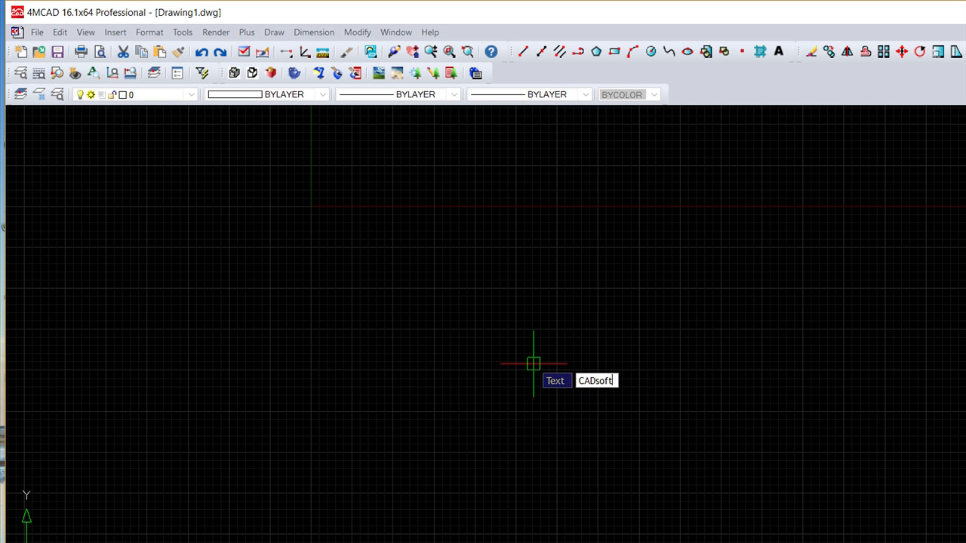
{"action": "key", "text": "Return"}
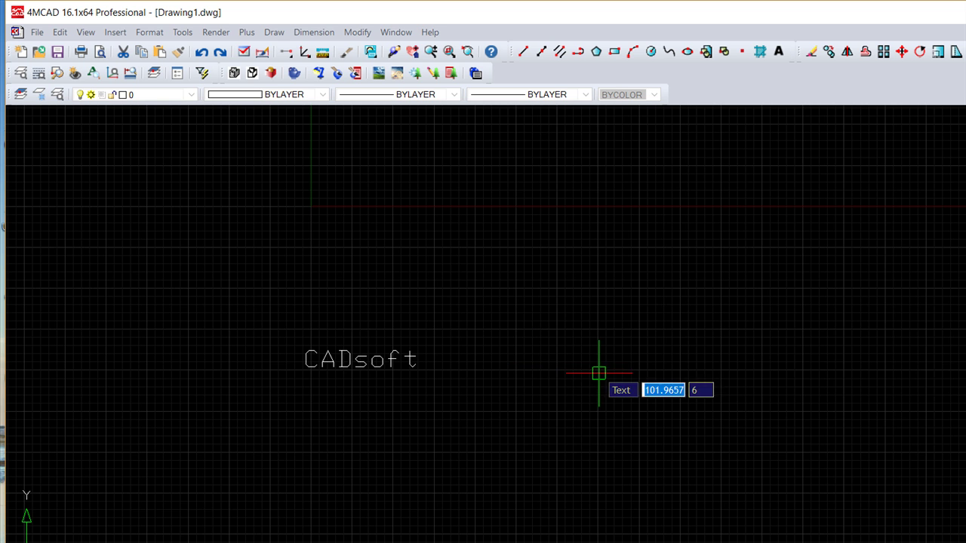
{"action": "key", "text": "Escape"}
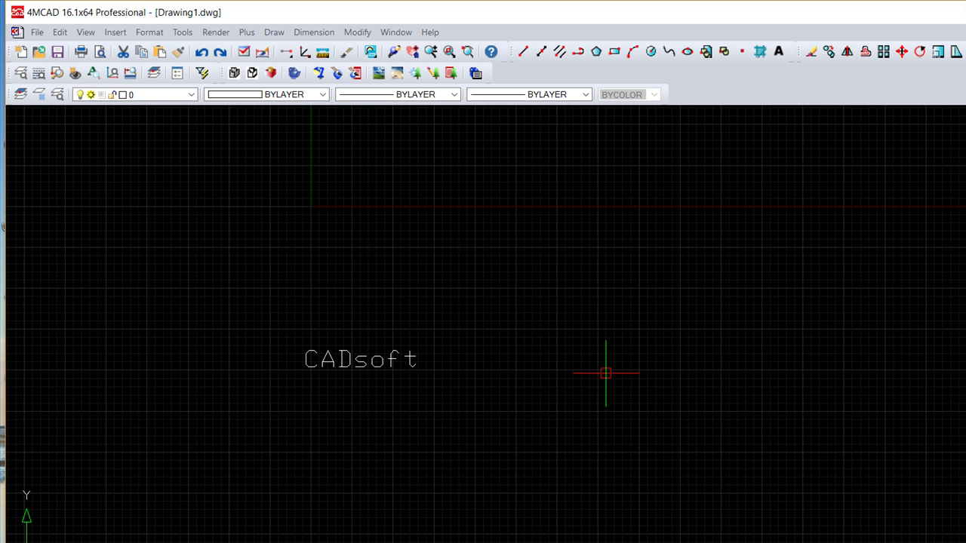
Zoom and pan so the CADsoft text sits centred in the view
{"action": "scroll", "coordinate": [399, 302], "scroll_direction": "down", "scroll_amount": 3}
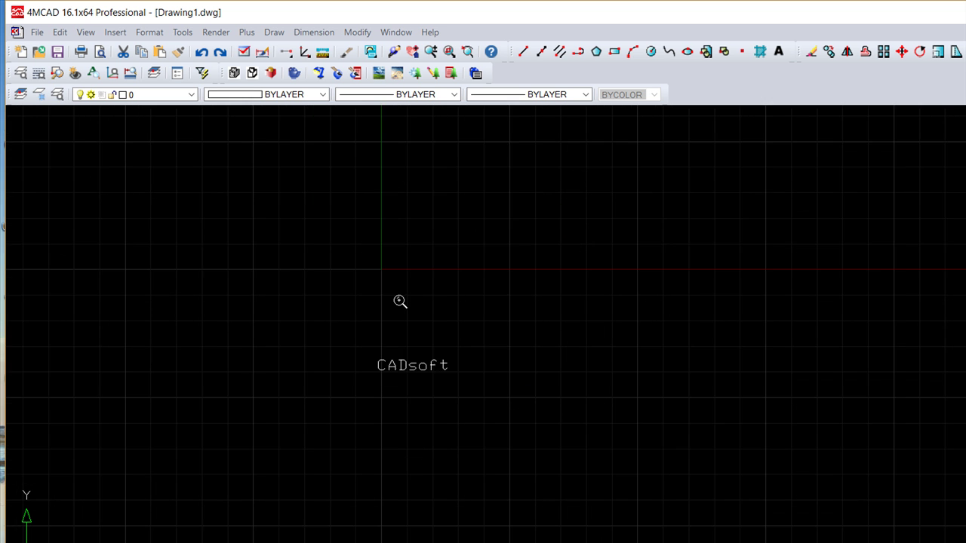
{"action": "scroll", "coordinate": [398, 302], "scroll_direction": "up", "scroll_amount": 3}
{"action": "scroll", "coordinate": [399, 302], "scroll_direction": "up", "scroll_amount": 3}
{"action": "scroll", "coordinate": [367, 316], "scroll_direction": "down", "scroll_amount": 3}
{"action": "mouse_move", "coordinate": [367, 317]}
{"action": "middle_mouse_down"}
{"action": "mouse_move", "coordinate": [511, 287]}
{"action": "mouse_move", "coordinate": [544, 268]}
{"action": "middle_mouse_up"}
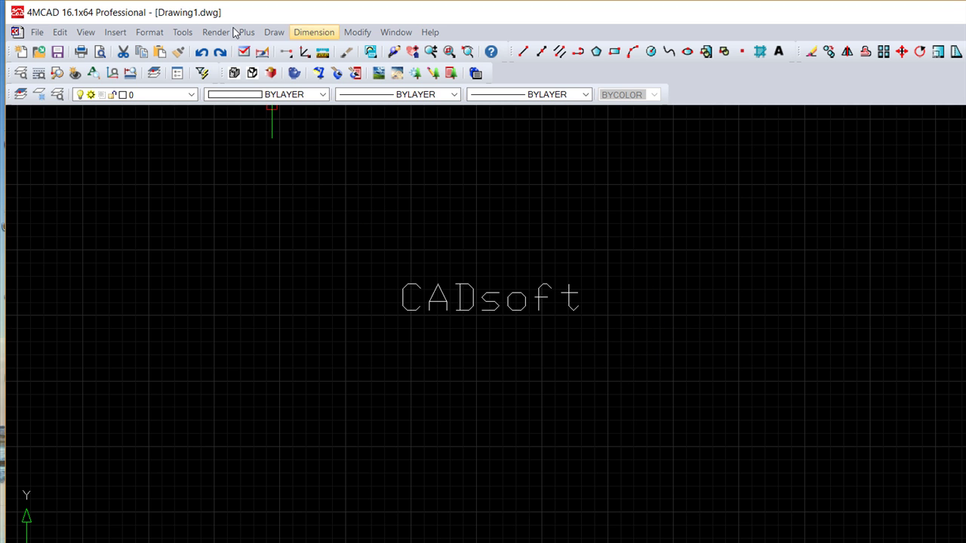
{"action": "left_click", "coordinate": [273, 31]}
{"action": "mouse_move", "coordinate": [290, 395]}
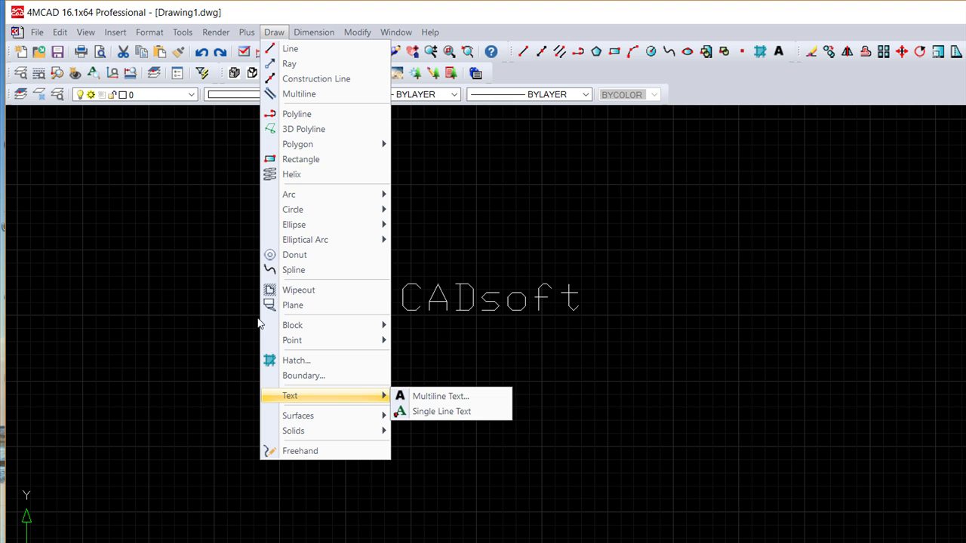
{"action": "key", "text": "Down"}
{"action": "key", "text": "Down"}
{"action": "key", "text": "Return"}
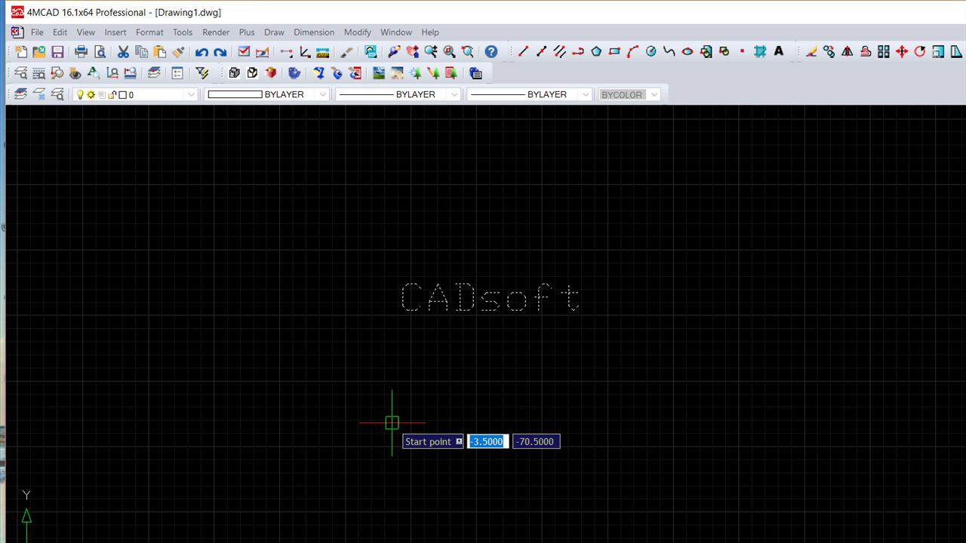
{"action": "left_click", "coordinate": [182, 540]}
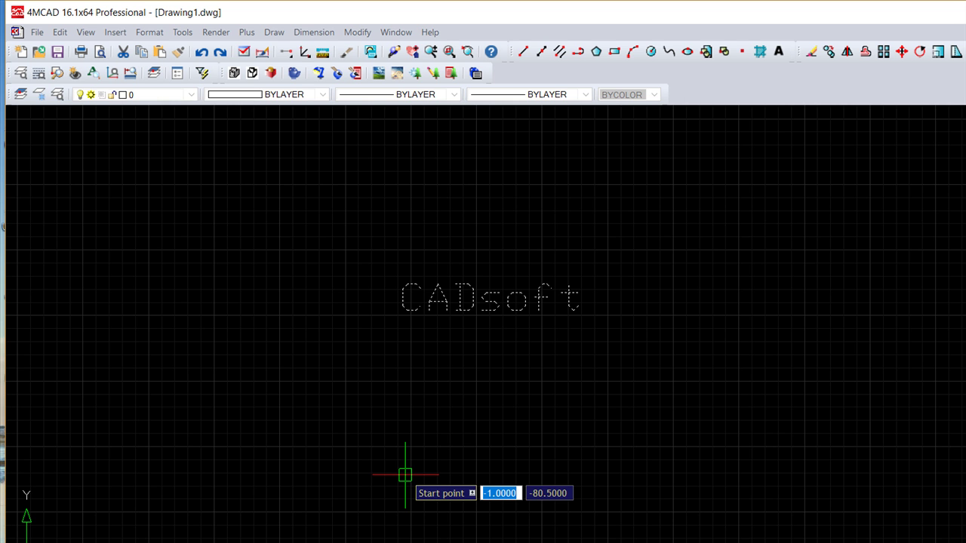
{"action": "key", "text": "Escape"}
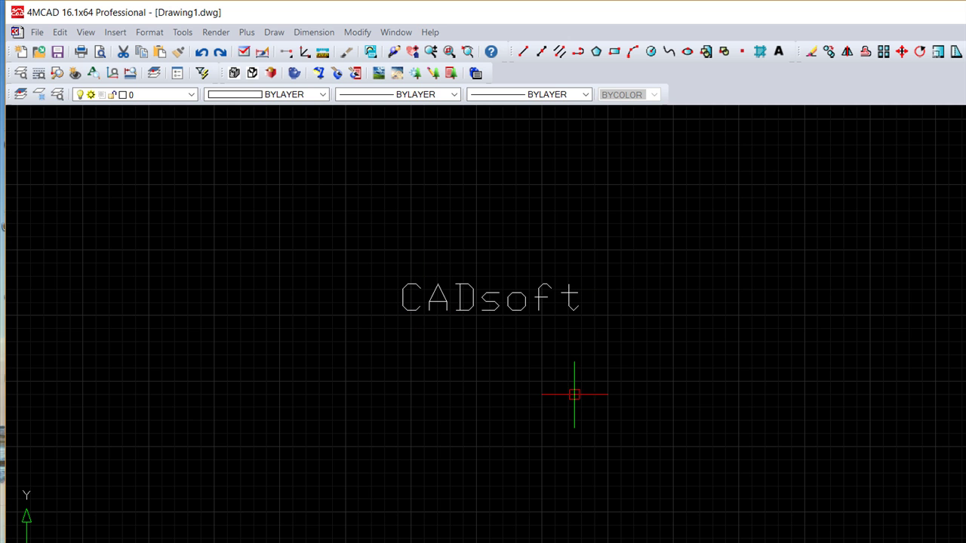
Start DTEXT again, then cancel it without placing any text
{"action": "type", "text": "dtext"}
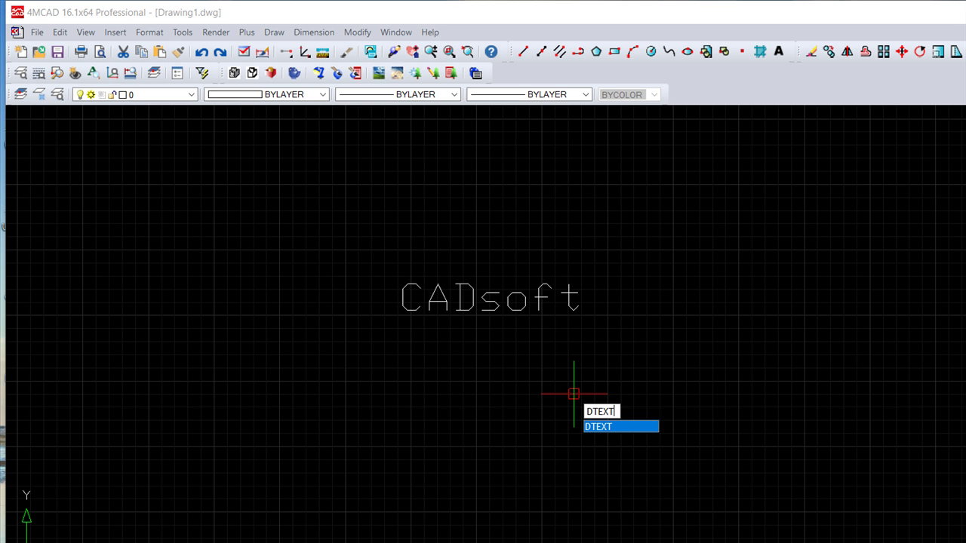
{"action": "key", "text": "Return"}
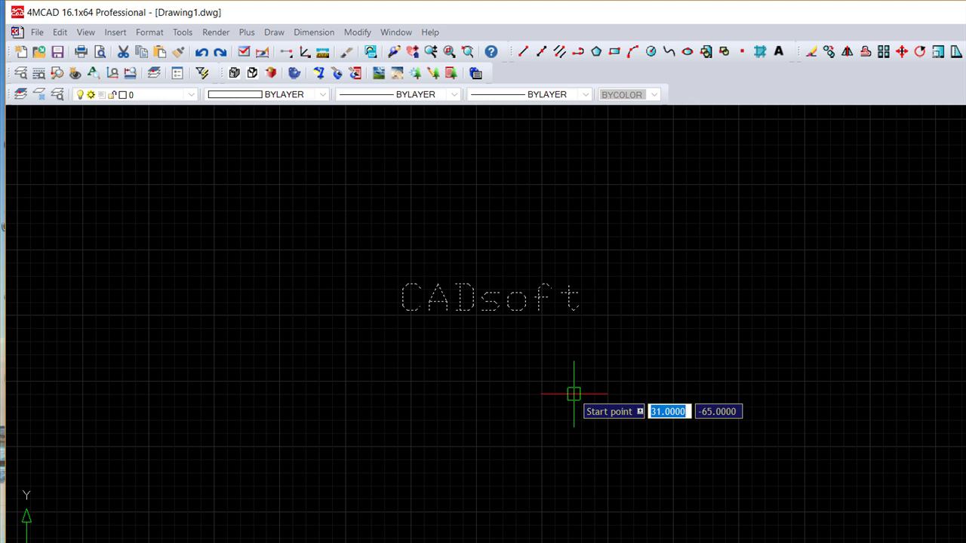
{"action": "key", "text": "Escape"}
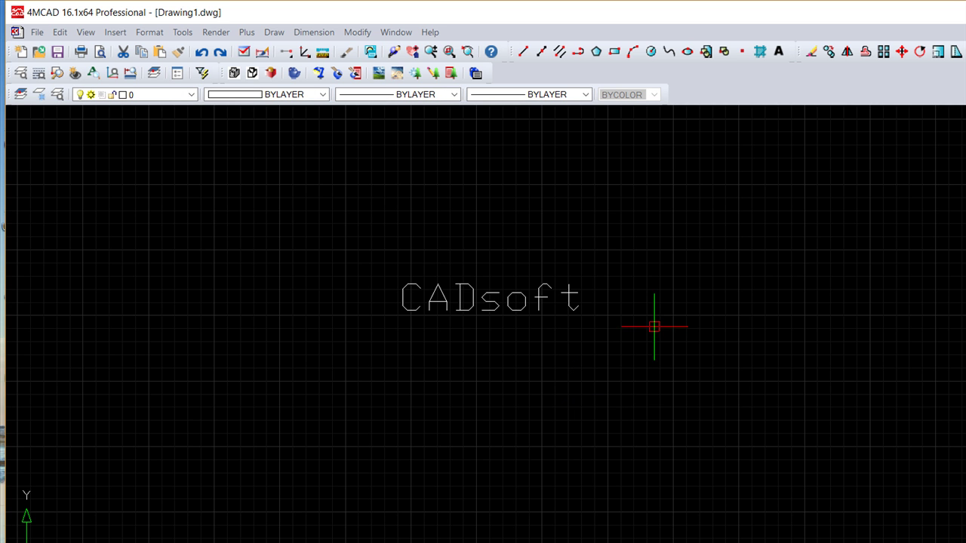
Start Erase and select the CADsoft text with a crossing window
{"action": "left_click", "coordinate": [652, 50]}
{"action": "left_click", "coordinate": [733, 405]}
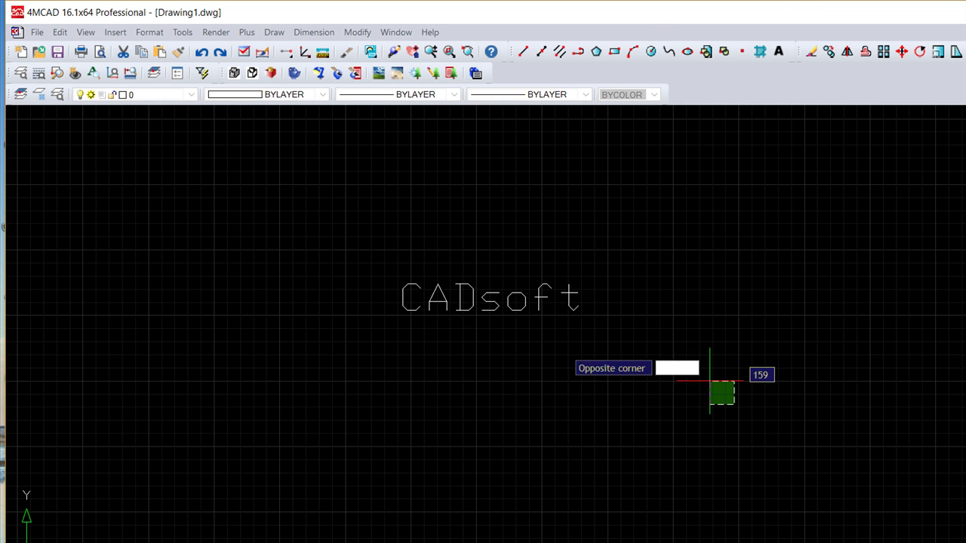
{"action": "left_click", "coordinate": [205, 199]}
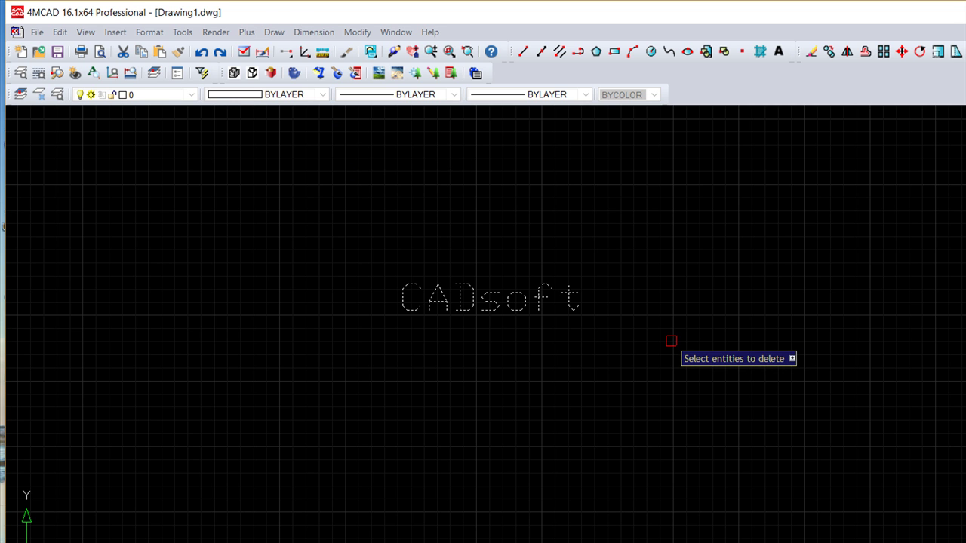
Confirm the erase so the CADsoft text is removed
{"action": "key", "text": "Return"}
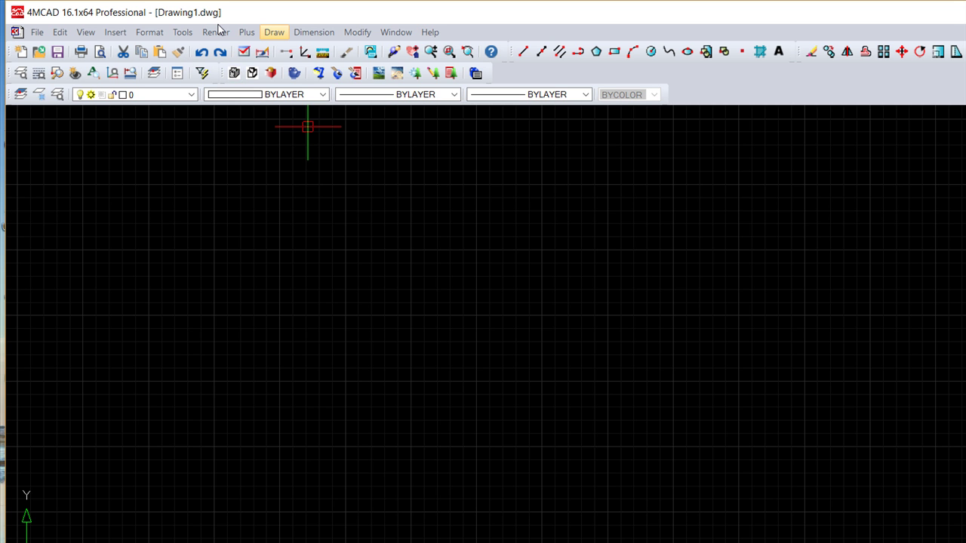
{"action": "left_click", "coordinate": [274, 31]}
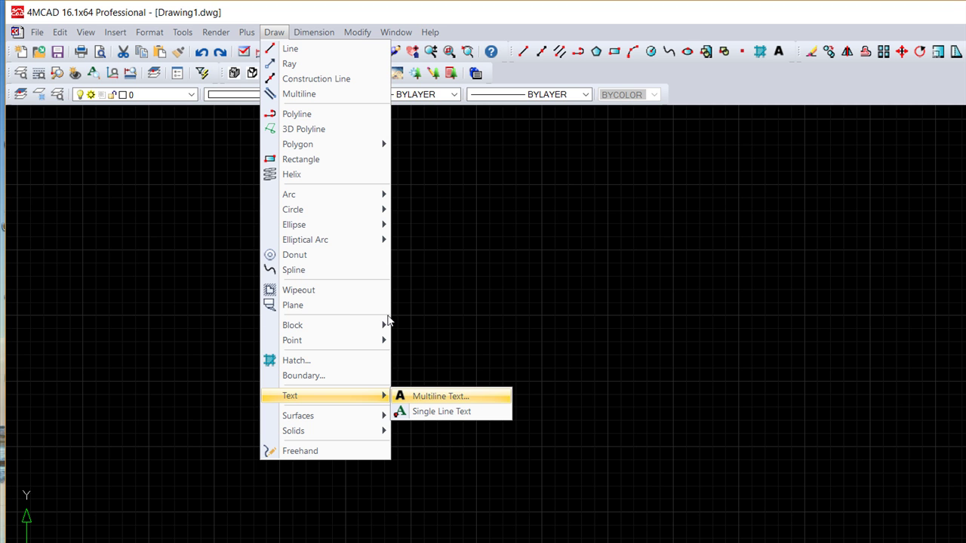
{"action": "left_click", "coordinate": [453, 396]}
{"action": "key", "text": "Escape"}
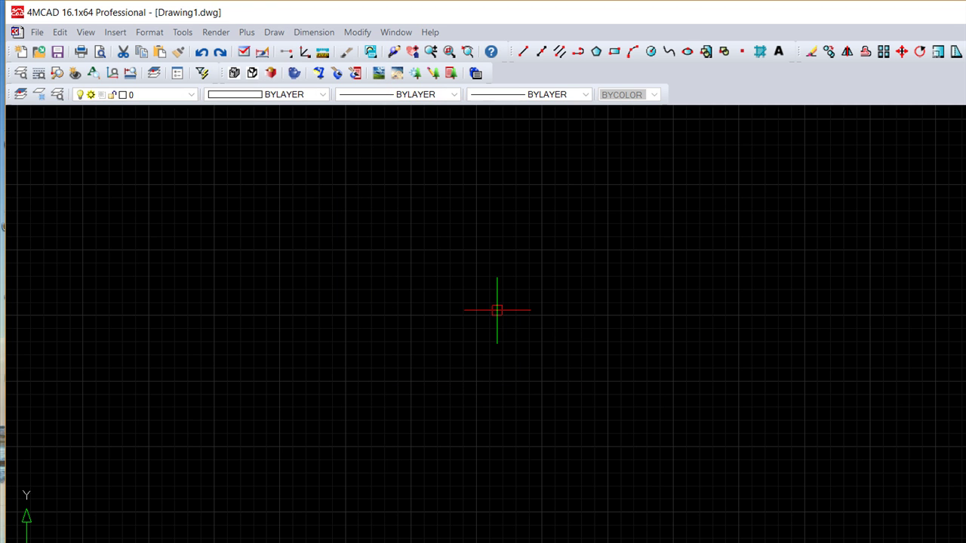
{"action": "type", "text": "mext"}
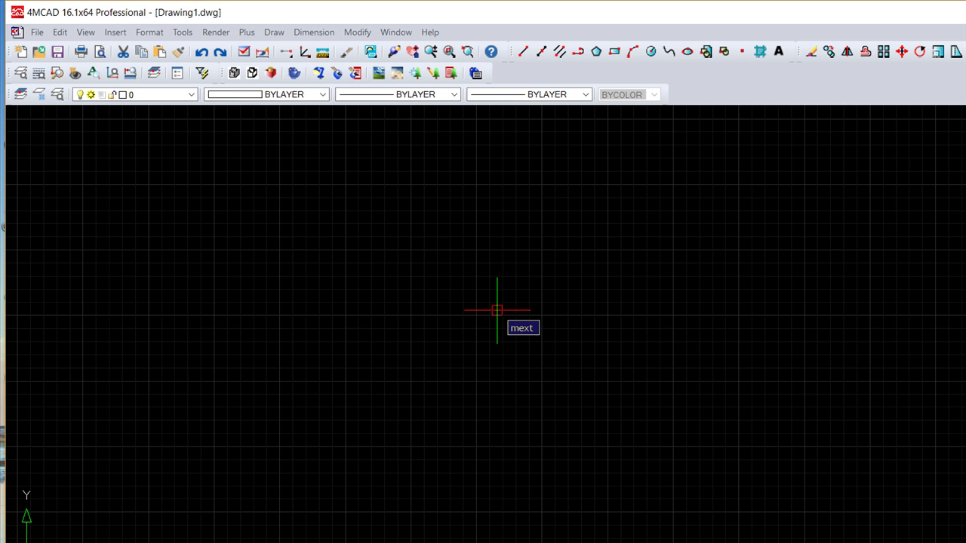
Run MTEXT and pick the first corner of the text box
{"action": "key", "text": "Return"}
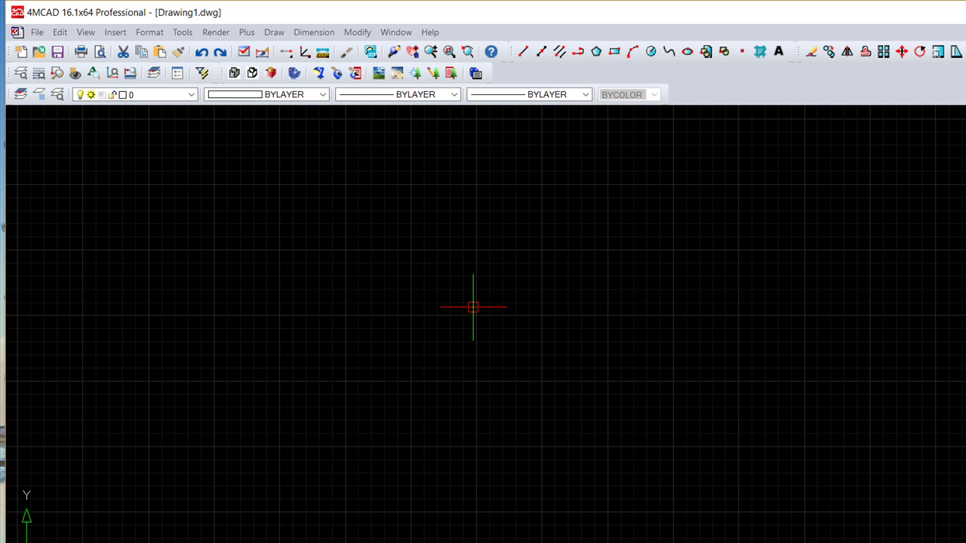
{"action": "type", "text": "mtext"}
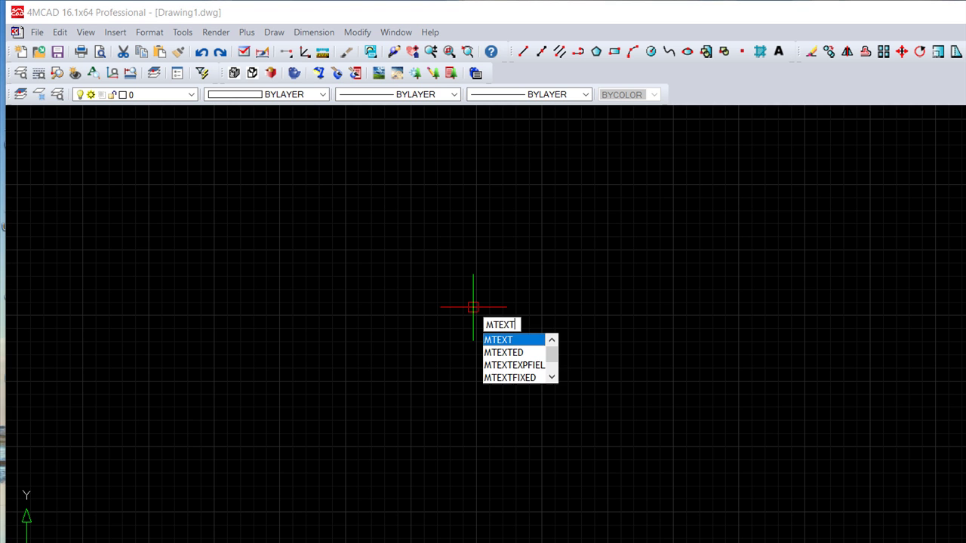
{"action": "key", "text": "Return"}
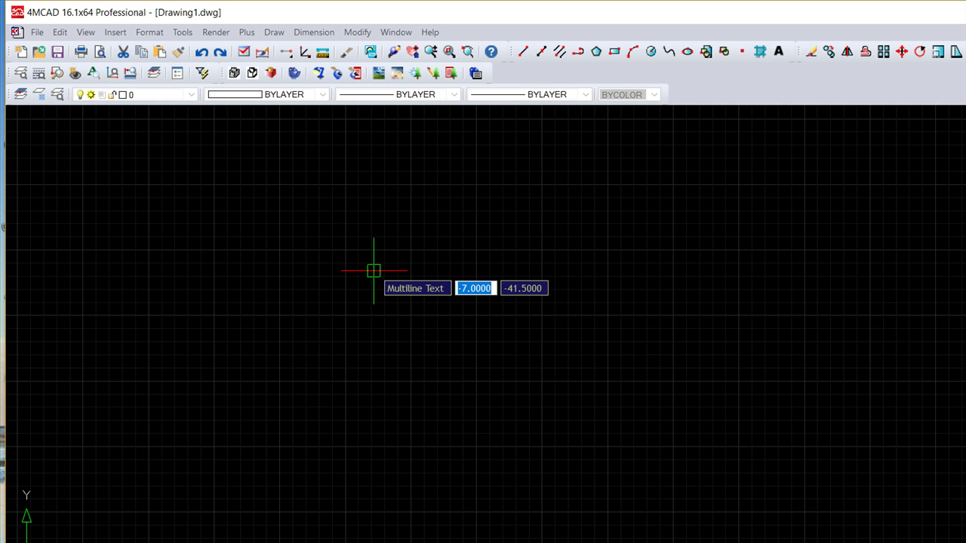
{"action": "left_click", "coordinate": [302, 203]}
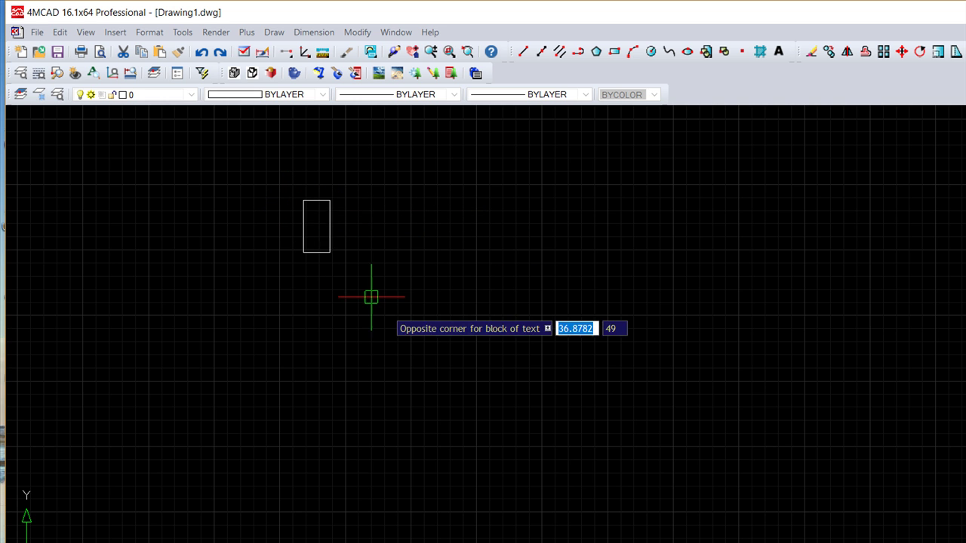
Set the text box's opposite corner and make the multiline text colour Yellow
{"action": "left_click", "coordinate": [787, 454]}
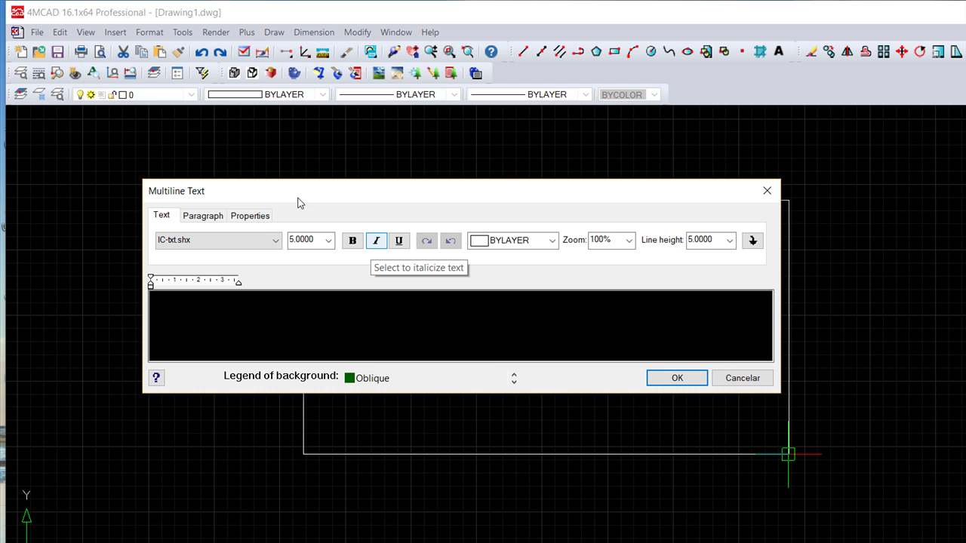
{"action": "key", "text": "Tab"}
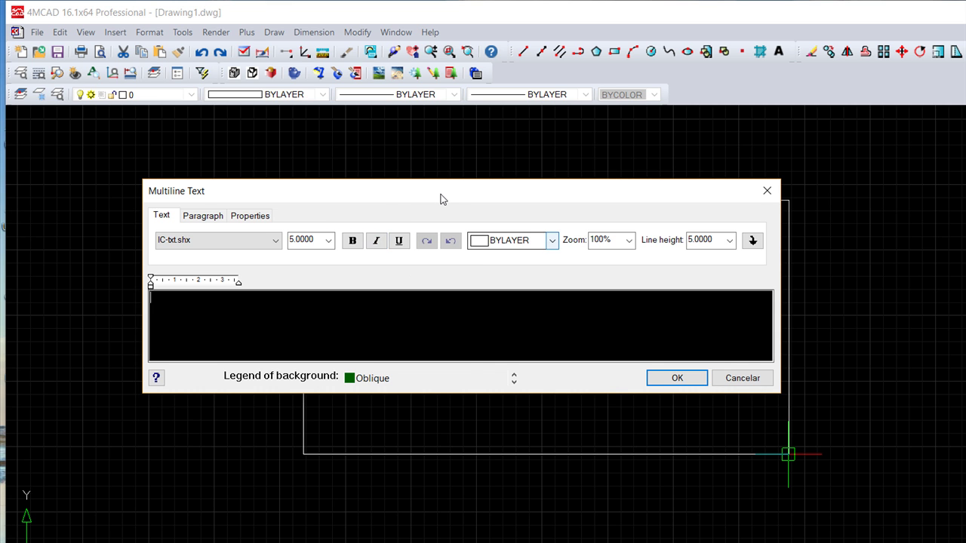
{"action": "key", "text": "alt+Down"}
{"action": "key", "text": "Down"}
{"action": "key", "text": "Down"}
{"action": "key", "text": "Down"}
{"action": "key", "text": "Return"}
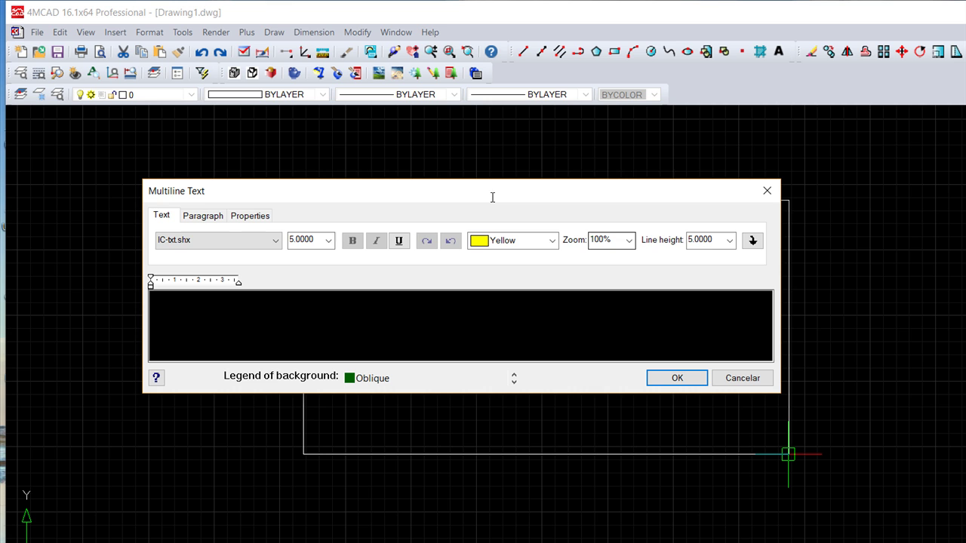
Look through the Paragraph and Properties tabs, then return to the Text tab
{"action": "key", "text": "ctrl+Tab"}
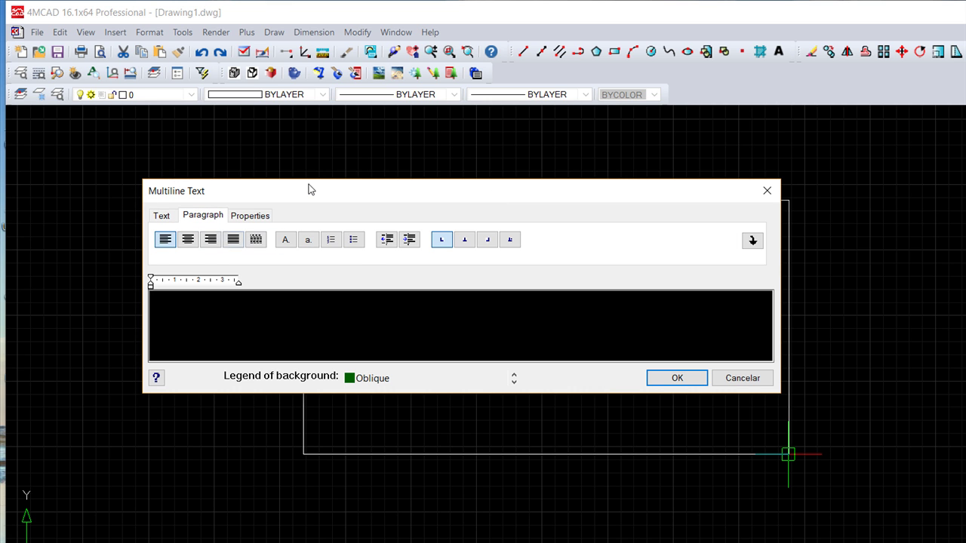
{"action": "key", "text": "ctrl+Tab"}
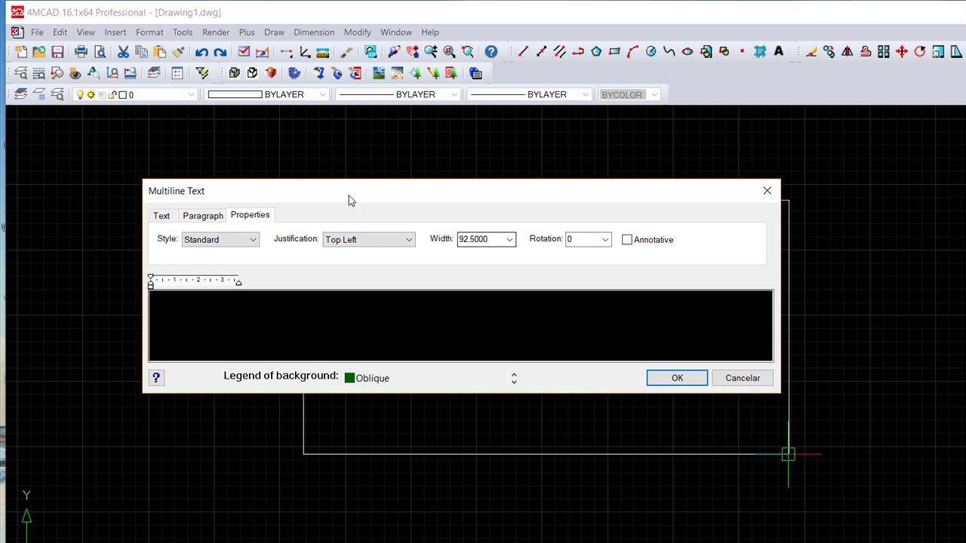
{"action": "key", "text": "ctrl+Tab"}
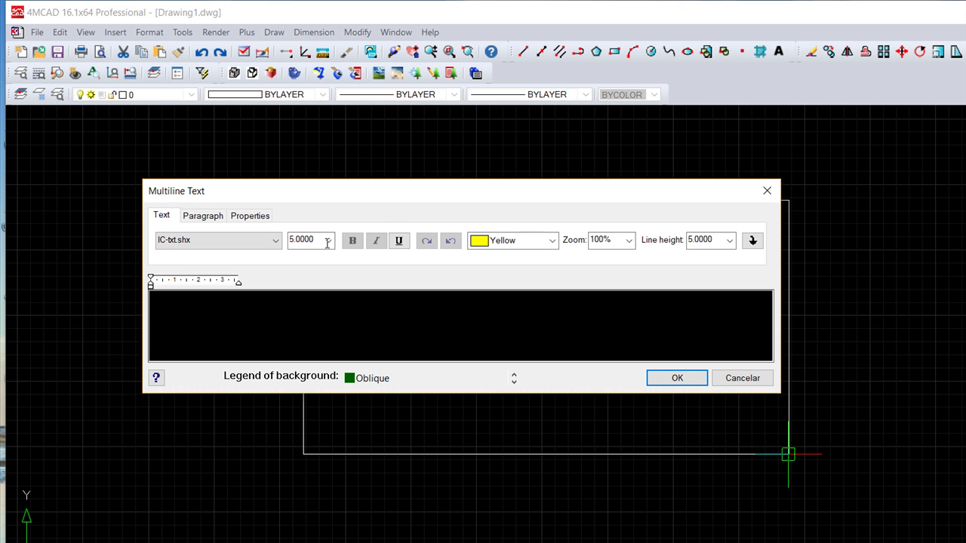
Enter 'CADsoft' in the Multiline Text editor and confirm with OK
{"action": "type", "text": "CADsoft"}
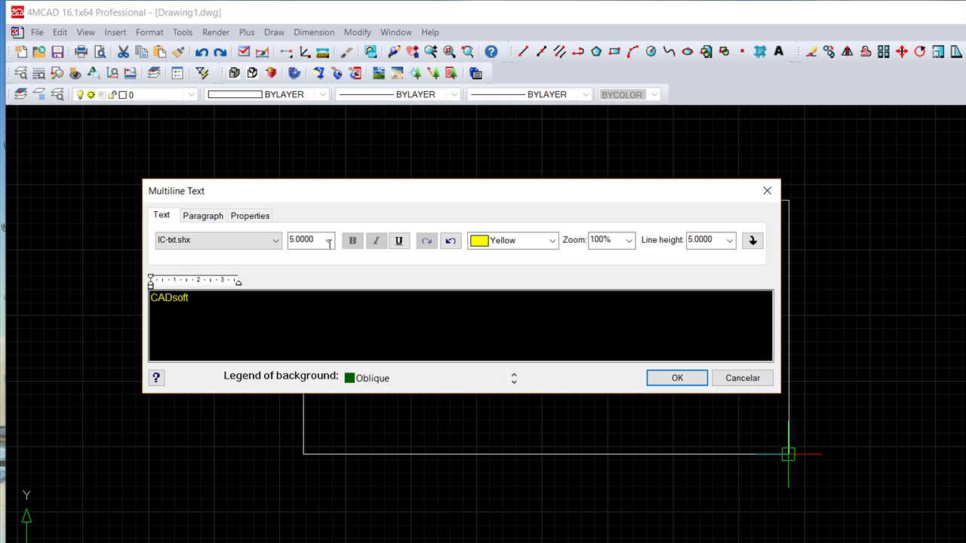
{"action": "left_click", "coordinate": [677, 378]}
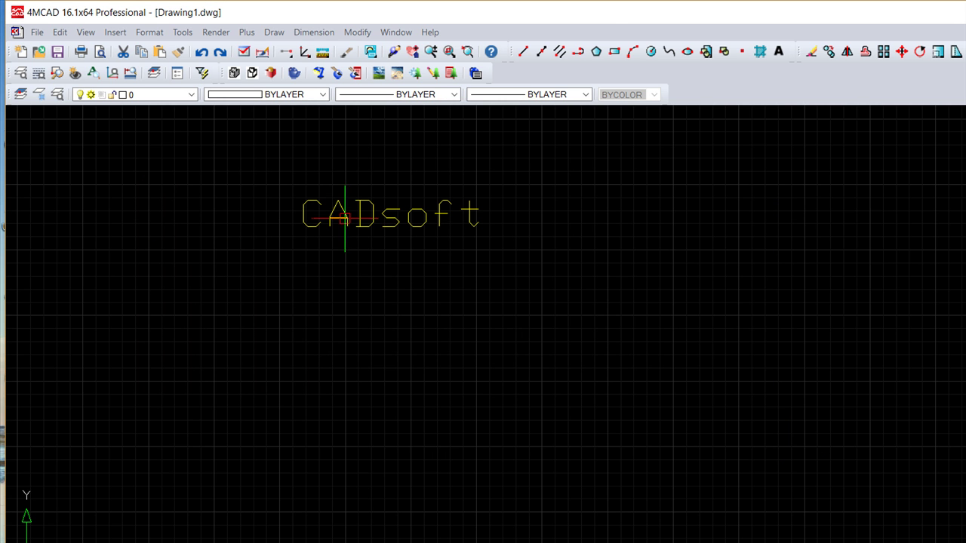